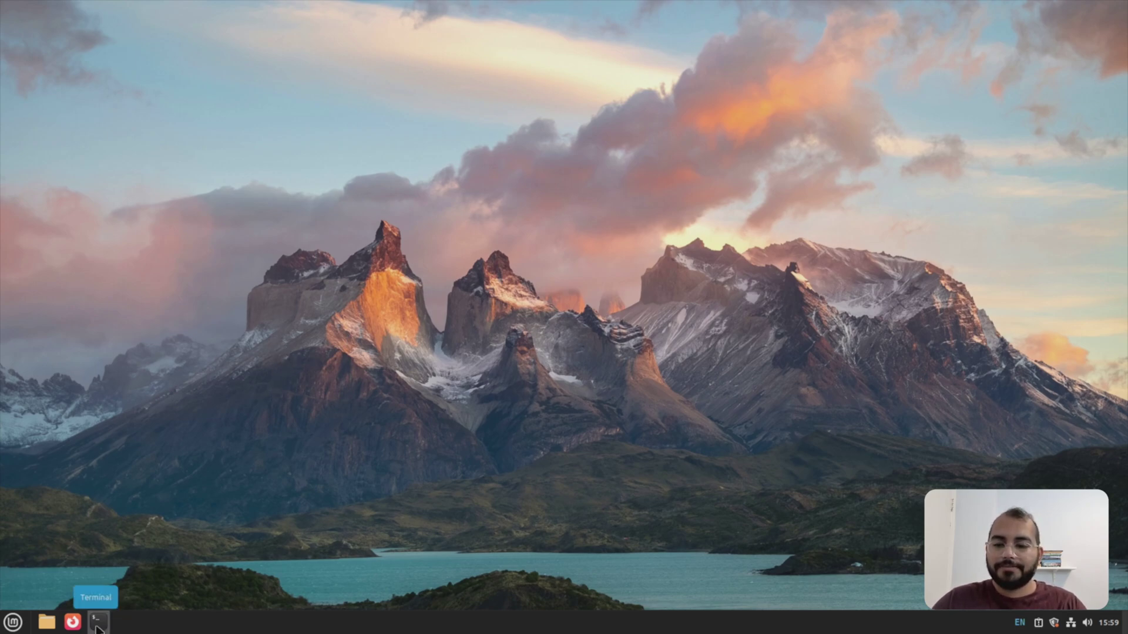
# Open a terminal and run neofetch to show the Linux Mint 22.1 system details.
pyautogui.hotkey('ctrl', 'alt', 't')
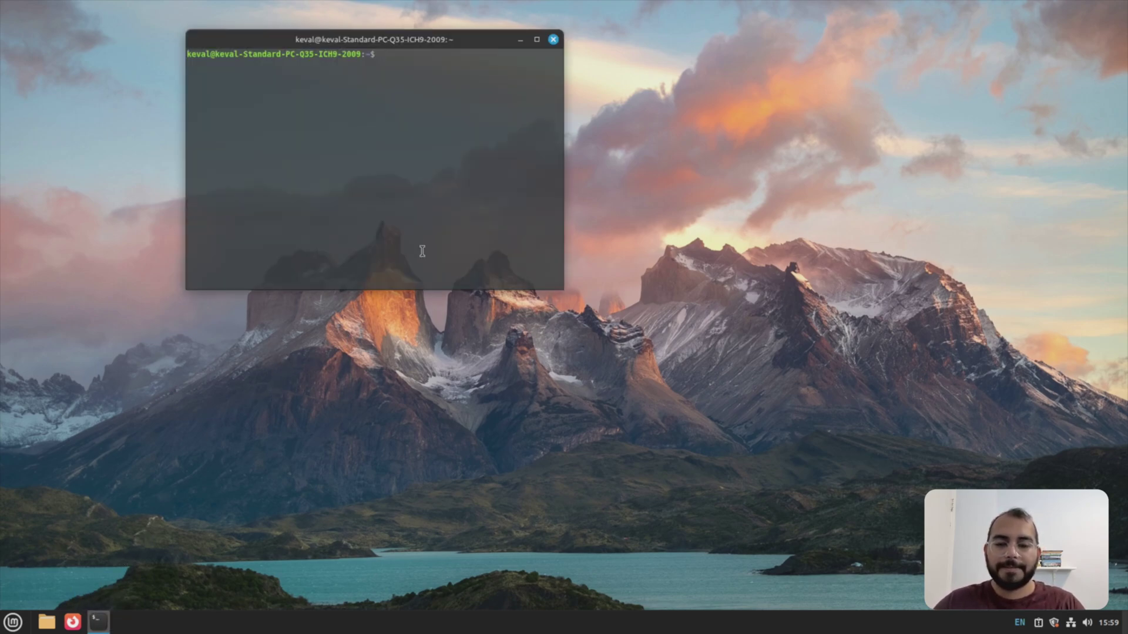
pyautogui.write('neofetch')
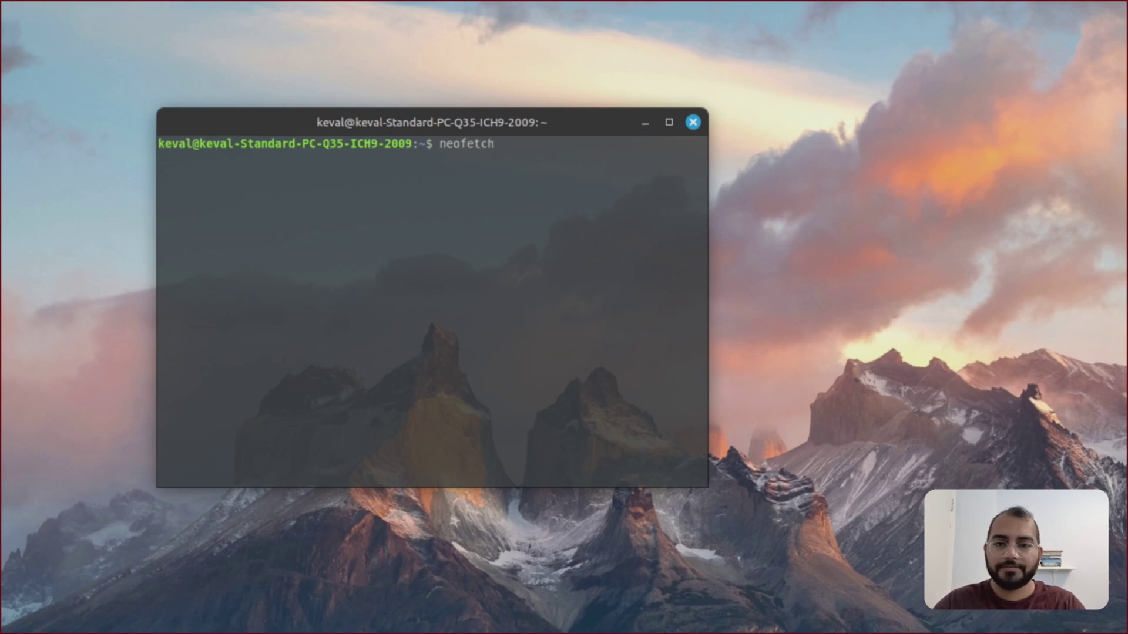
pyautogui.press('Return')
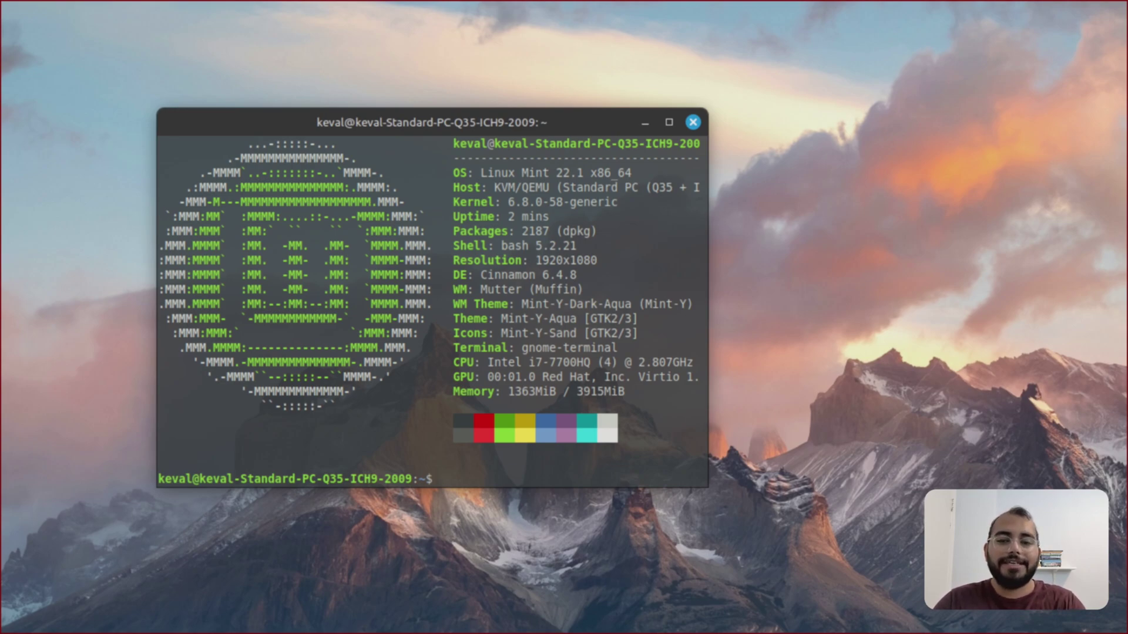
# Run 'sudo apt update && sudo apt upgrade' with the sudo password and confirm with y.
pyautogui.write('s')
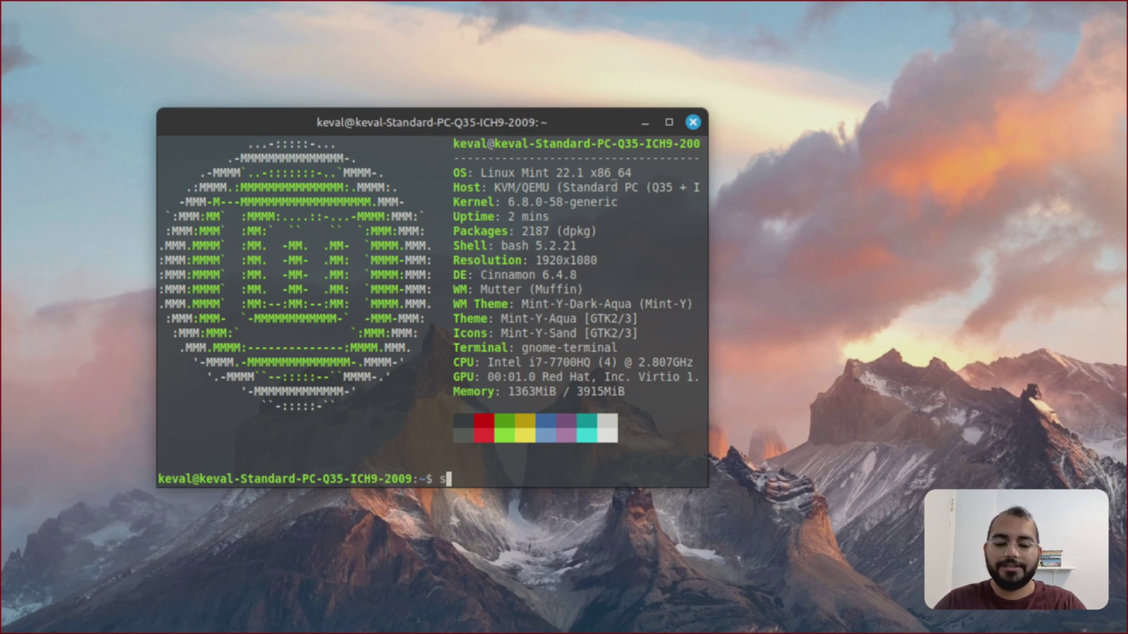
pyautogui.write('udo apt u')
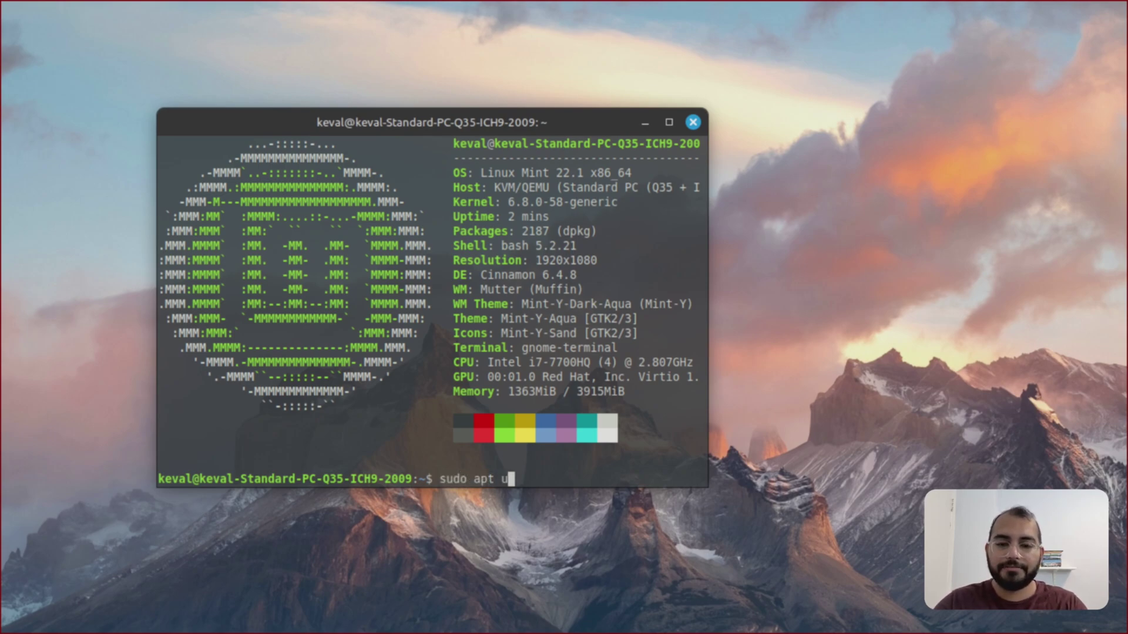
pyautogui.write('pdate')
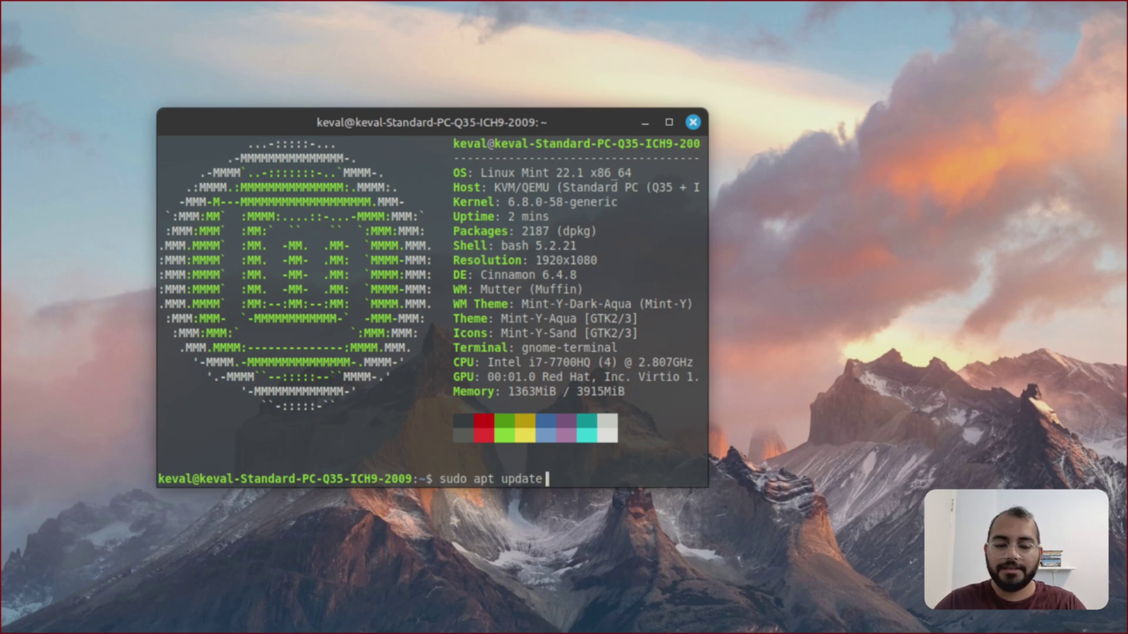
pyautogui.write(' && sud')
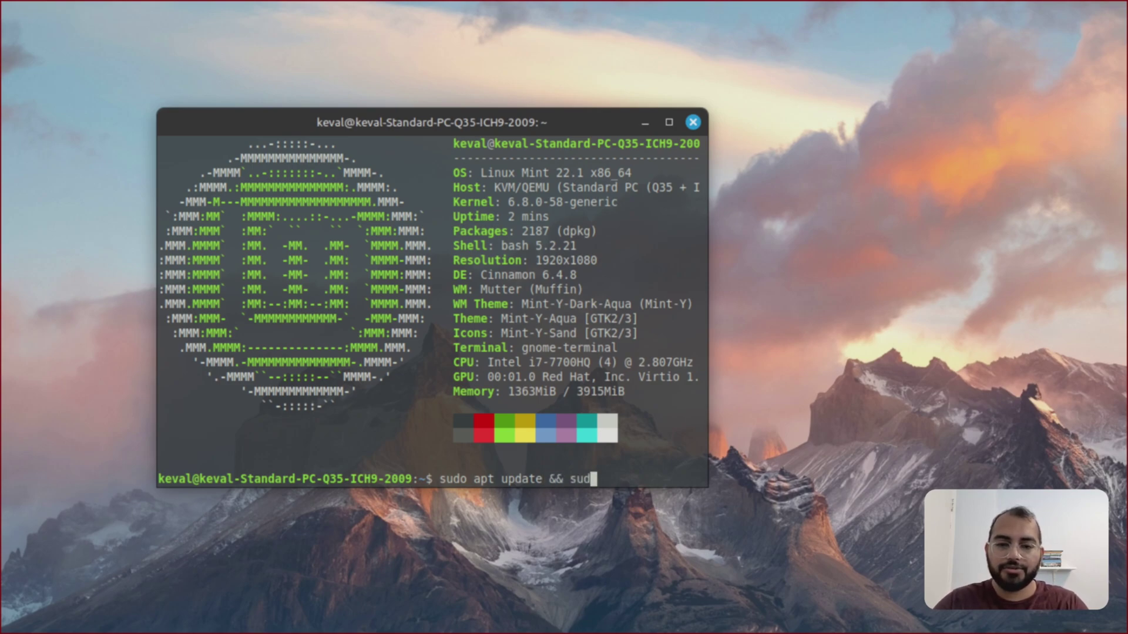
pyautogui.write('o apt ')
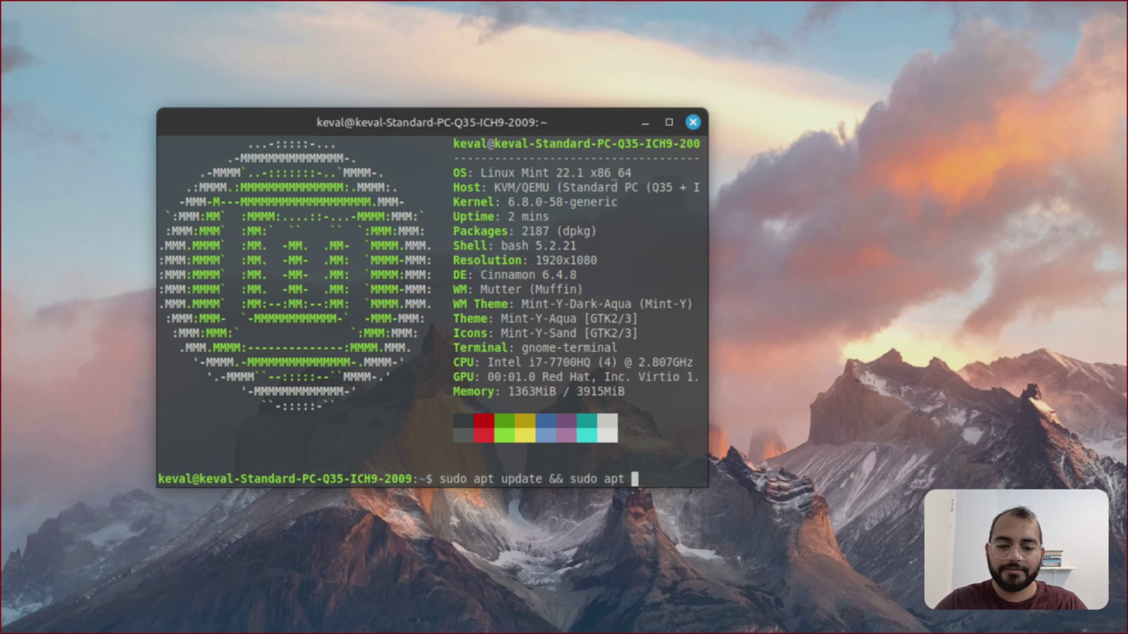
pyautogui.write('upgrade')
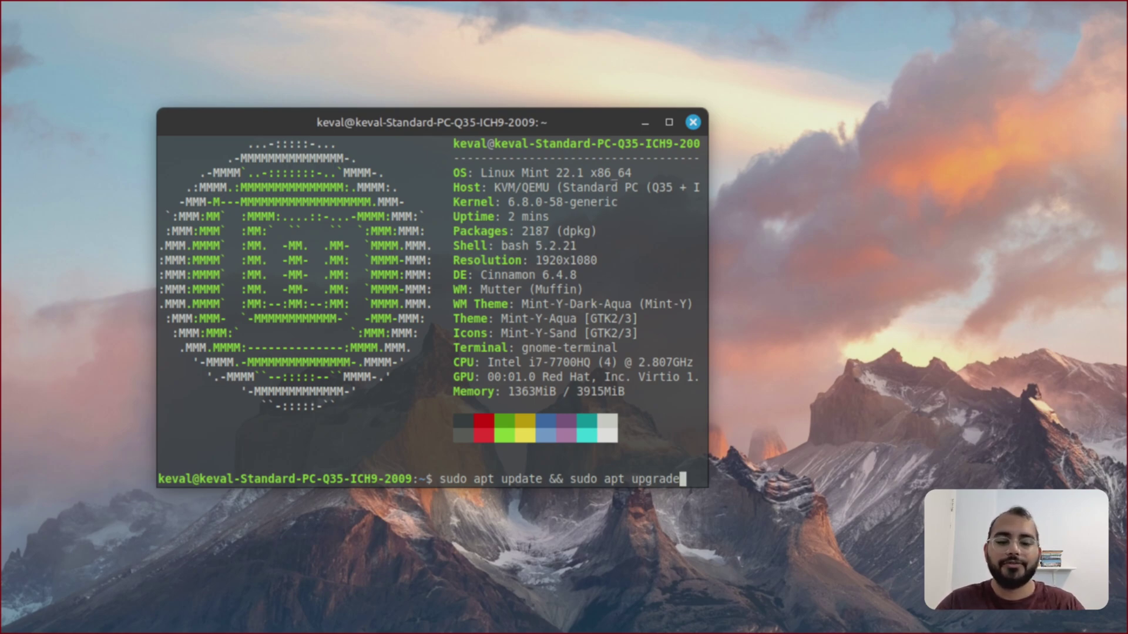
pyautogui.press('Return')
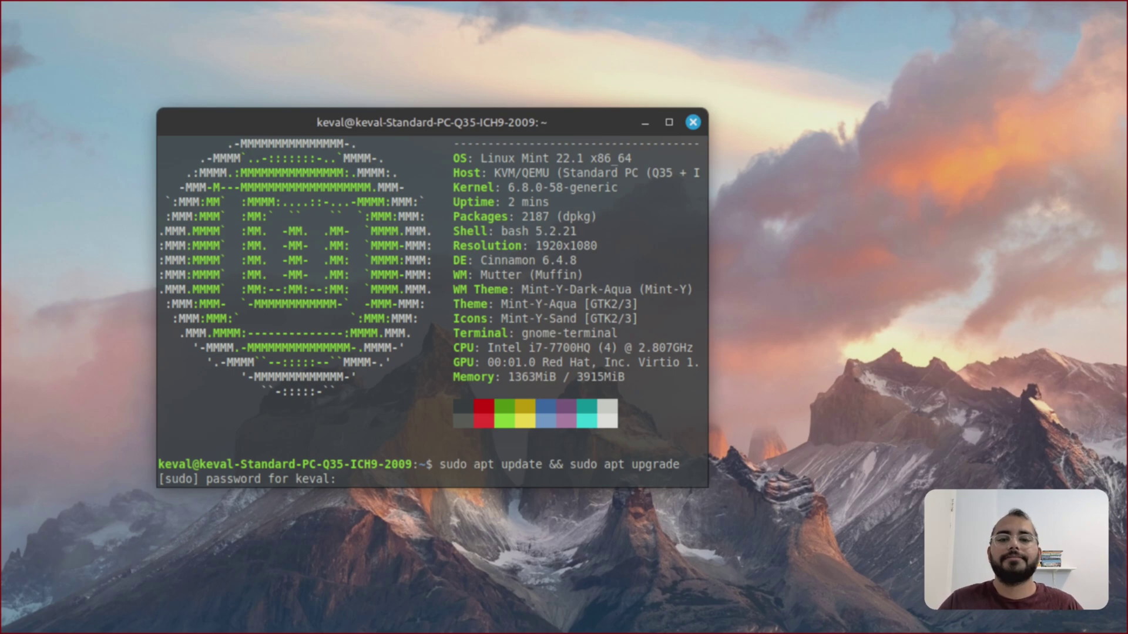
pyautogui.write('****')
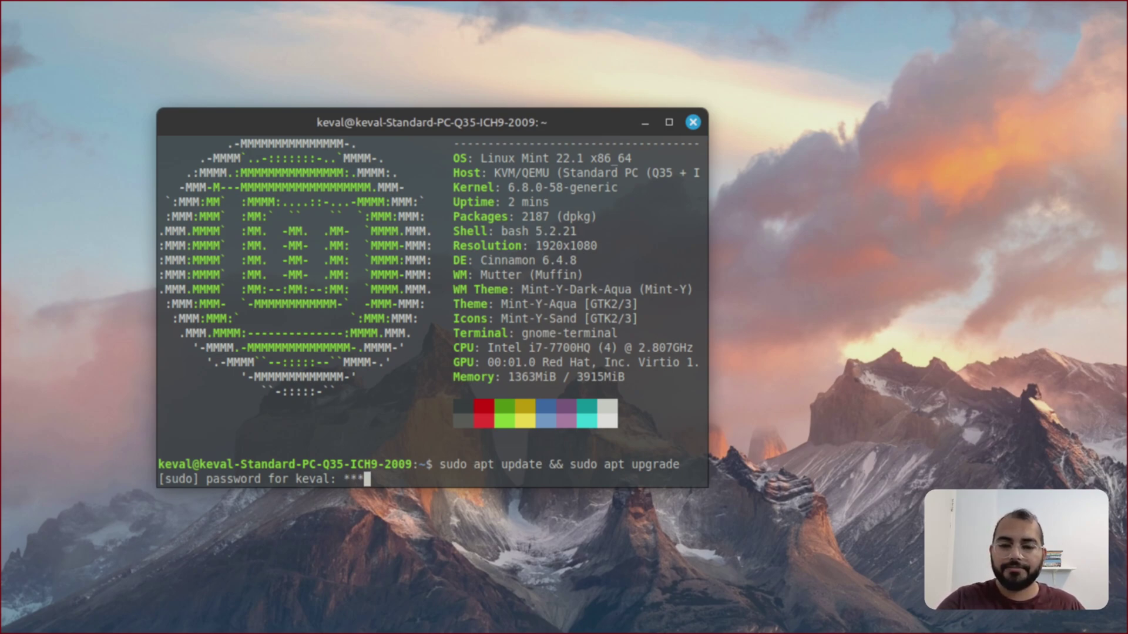
pyautogui.press('Return')
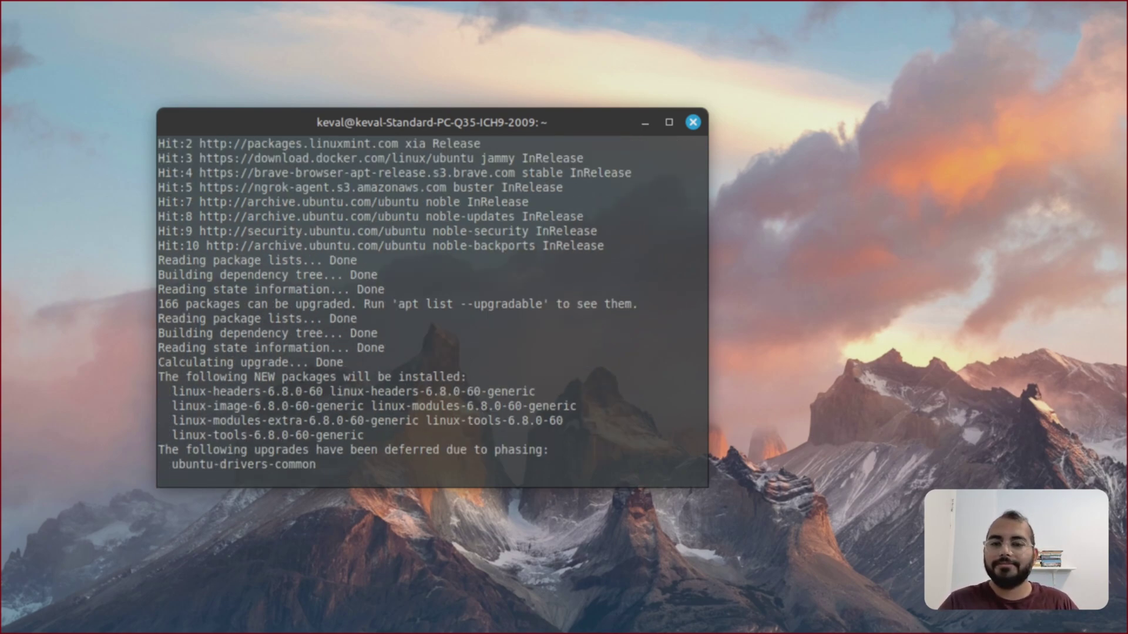
pyautogui.write('y')
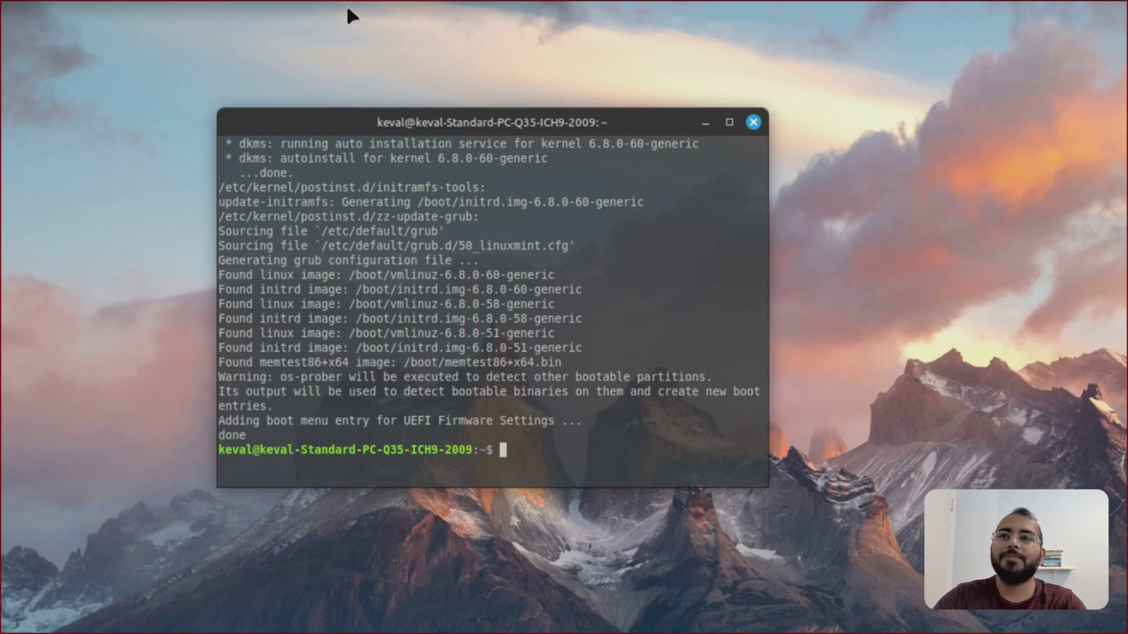
# Run 'sudo apt install kde-plasma-desktop' and confirm the 482 new packages with y.
pyautogui.write('sudo')
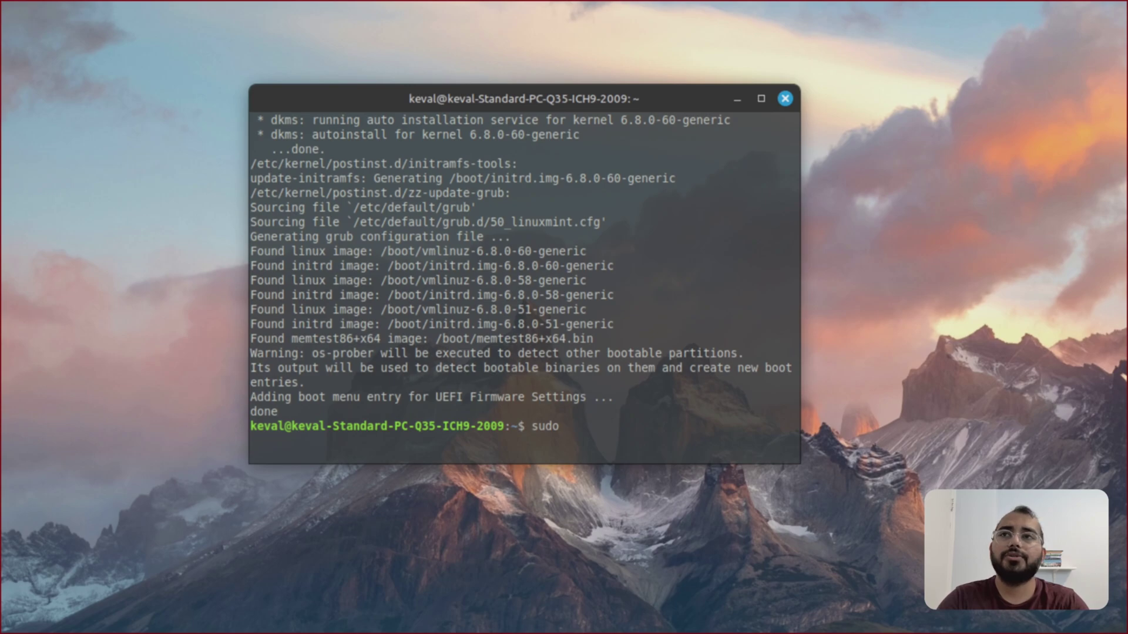
pyautogui.write(' apt ubnst')
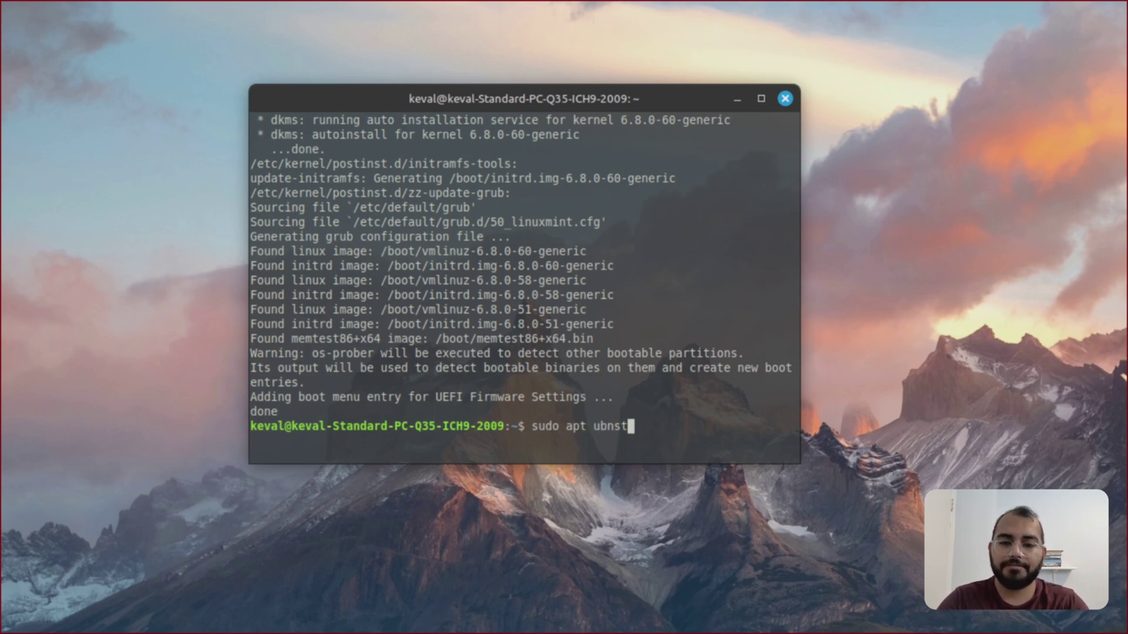
pyautogui.press('BackSpace')
pyautogui.press('BackSpace')
pyautogui.press('BackSpace')
pyautogui.press('BackSpace')
pyautogui.press('BackSpace')
pyautogui.write('u')
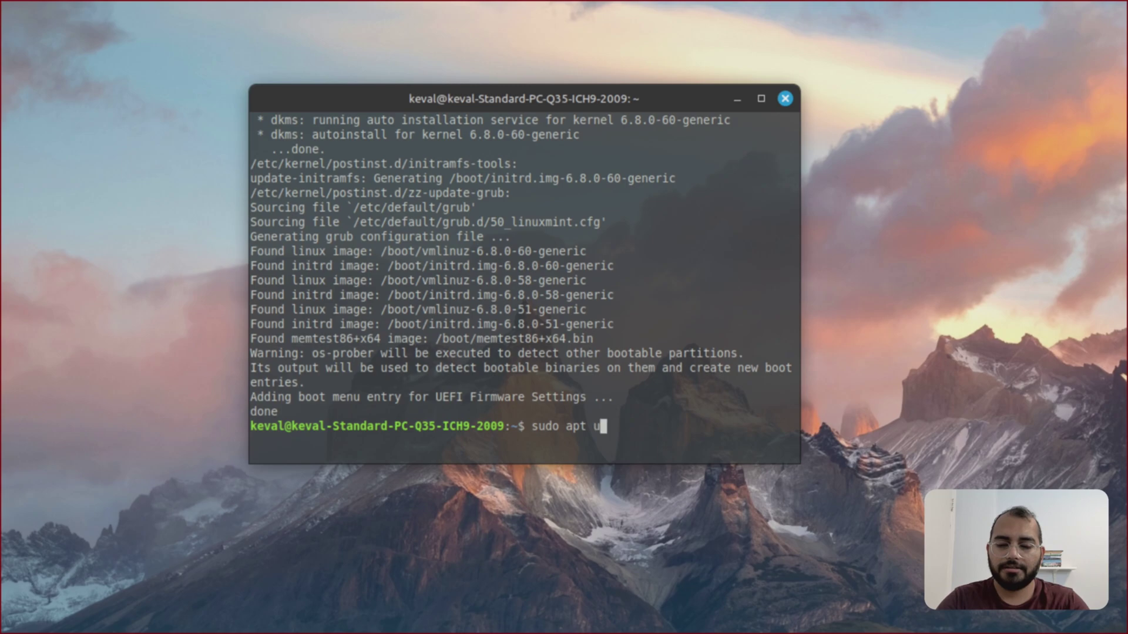
pyautogui.press('BackSpace')
pyautogui.write('insral')
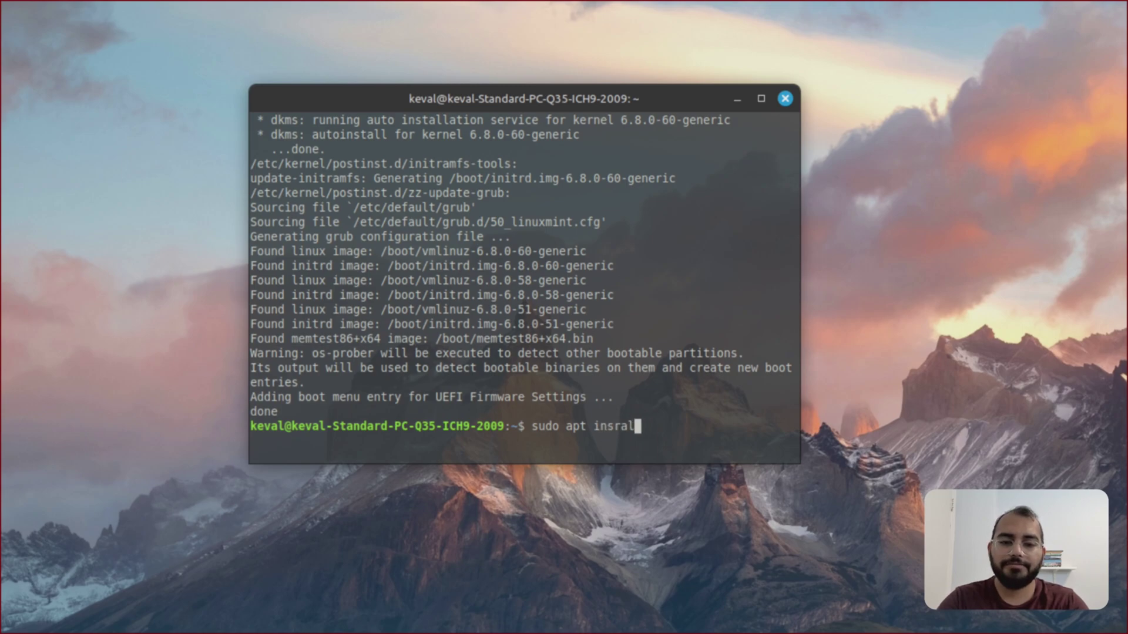
pyautogui.press('BackSpace')
pyautogui.press('BackSpace')
pyautogui.press('BackSpace')
pyautogui.write('tall')
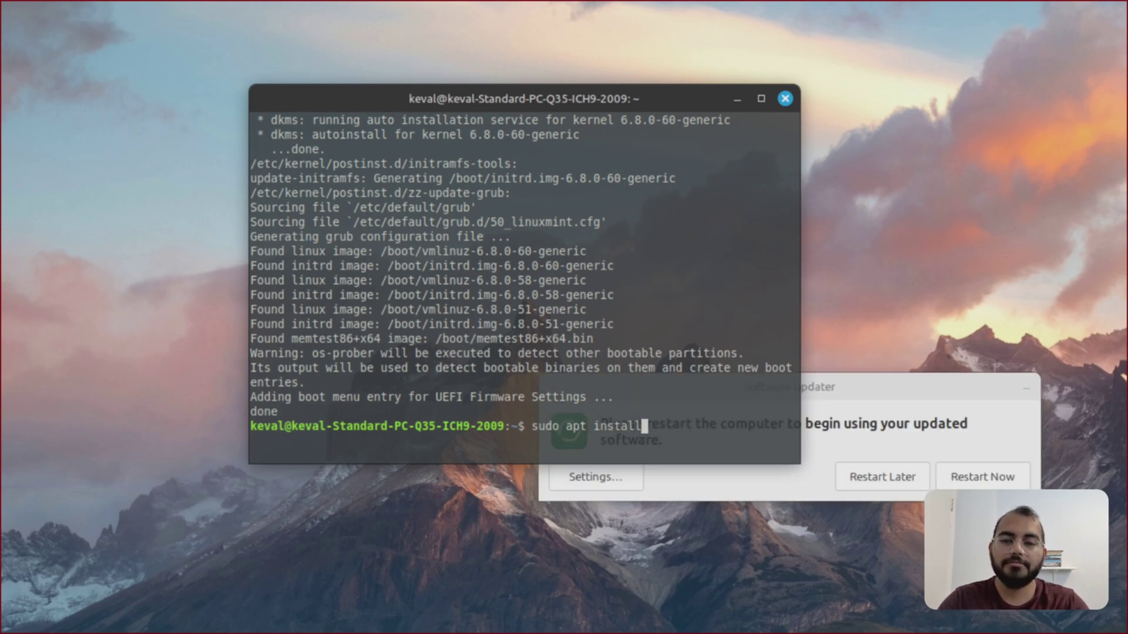
pyautogui.write(' kde-')
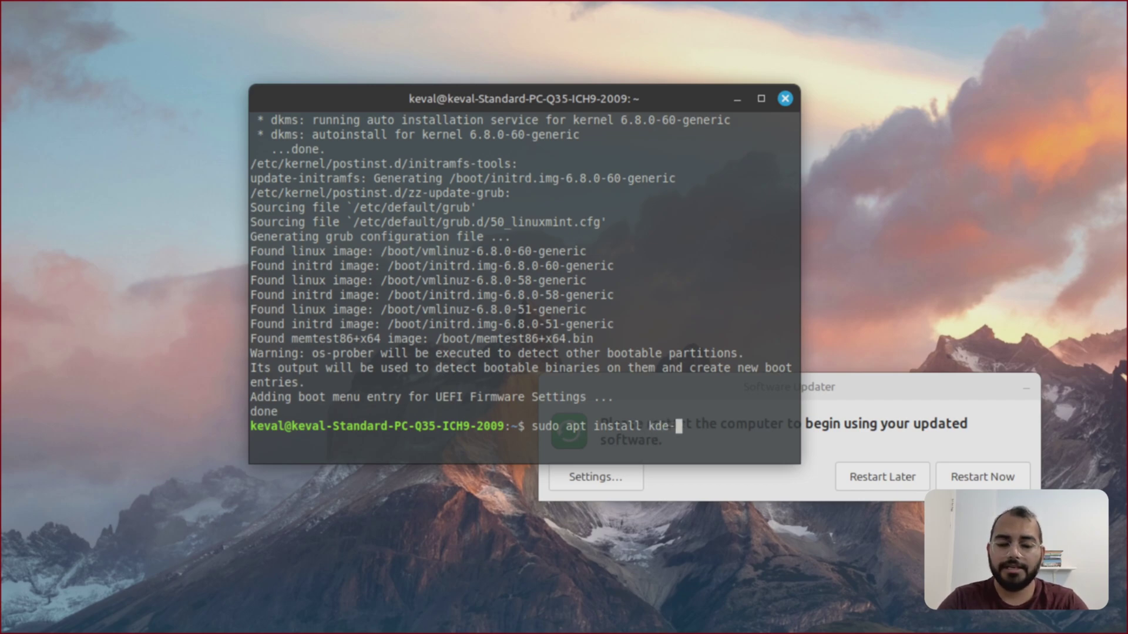
pyautogui.write('plasma')
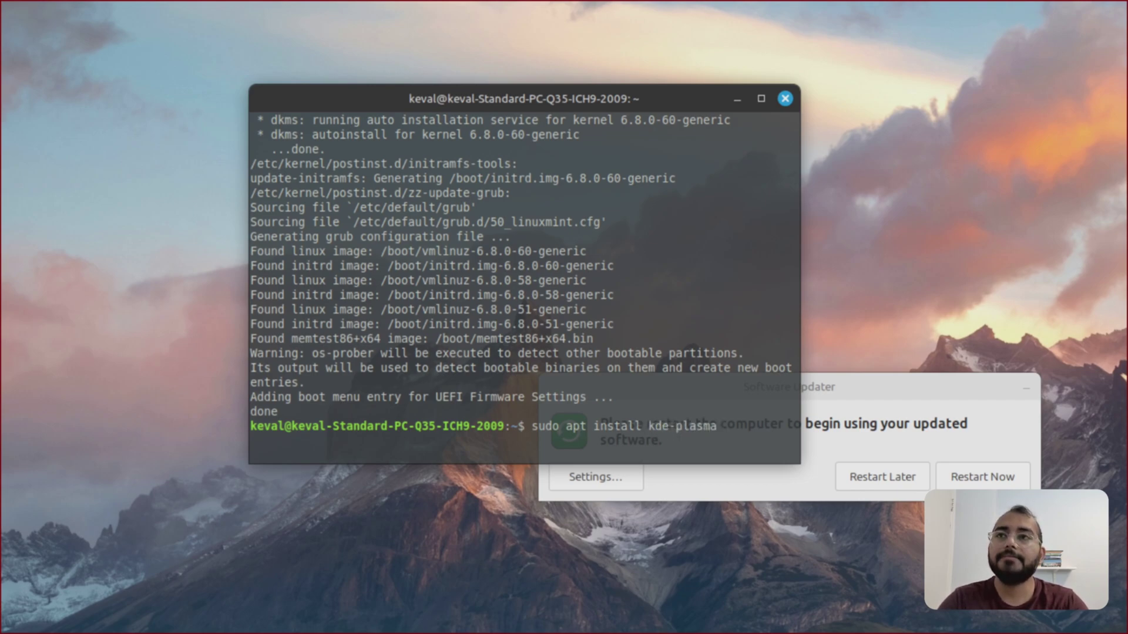
pyautogui.write('-desktop')
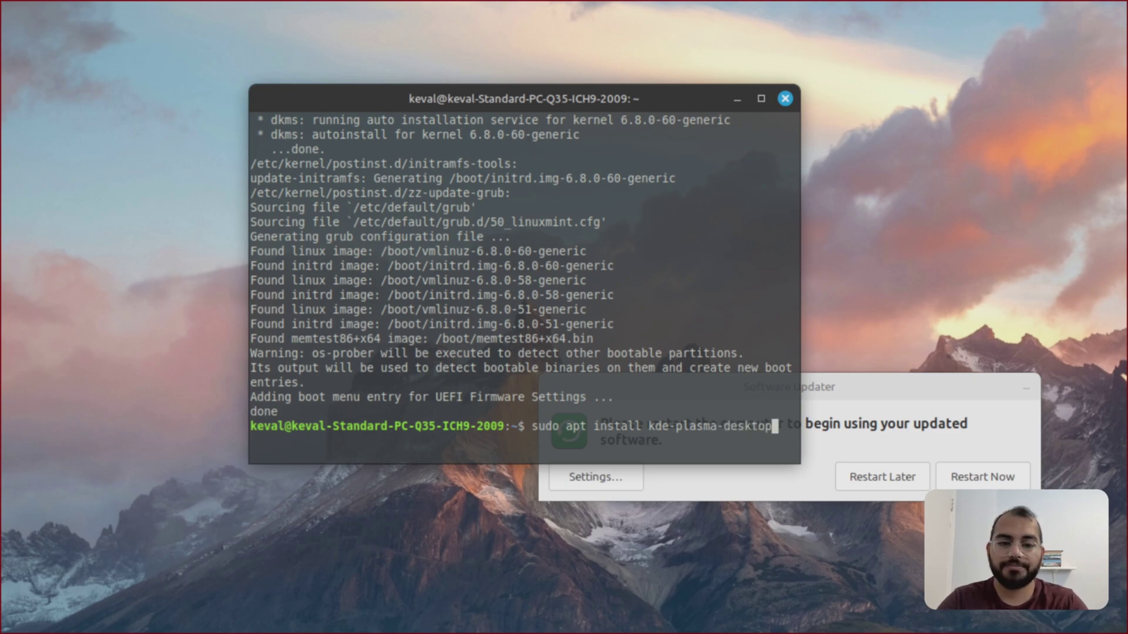
pyautogui.press('Return')
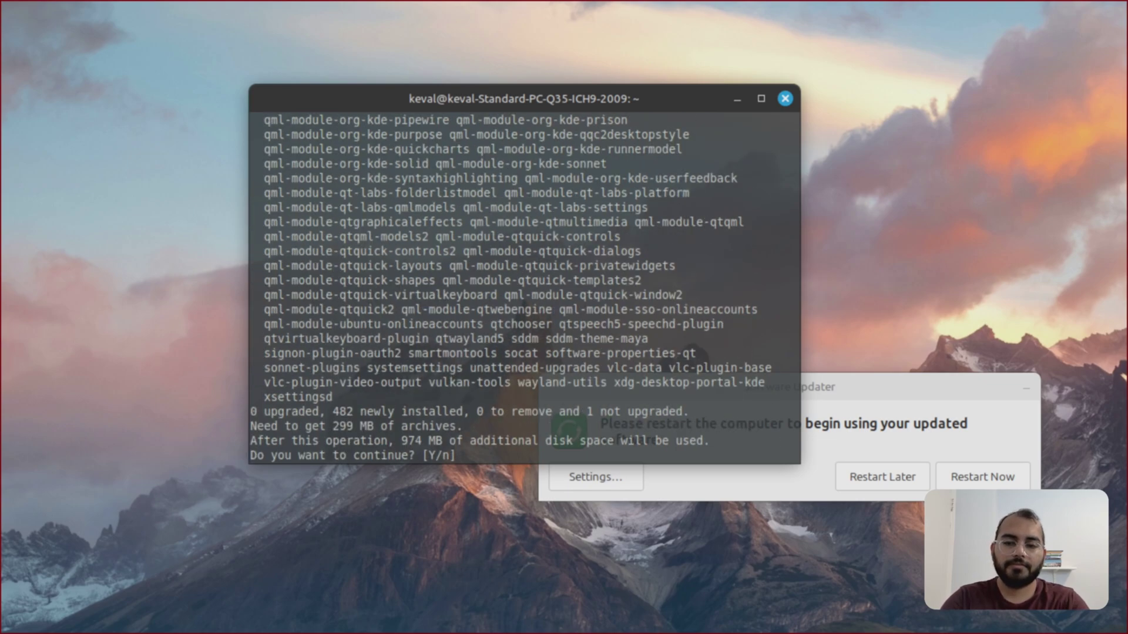
pyautogui.write('y')
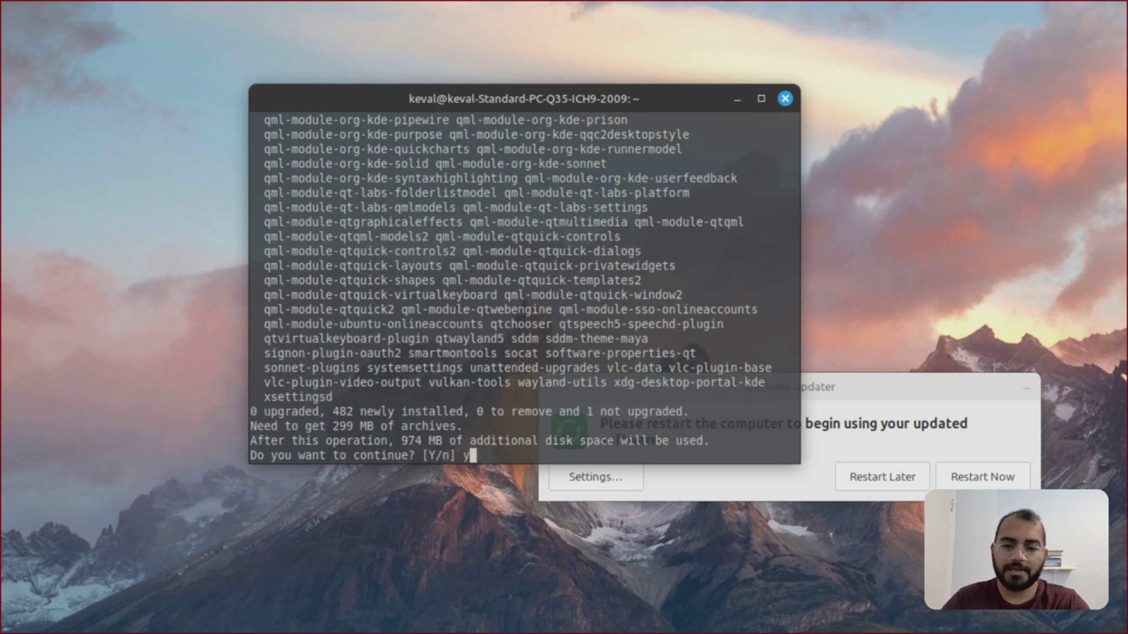
pyautogui.press('Return')
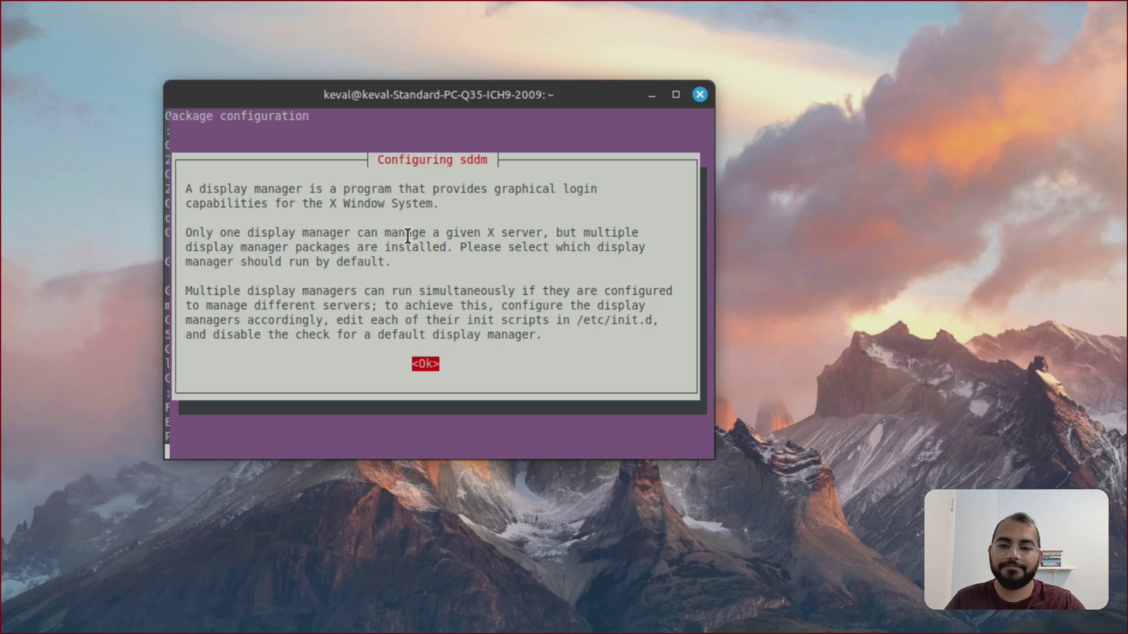
# Acknowledge the sddm notice and choose lightdm as the default display manager.
pyautogui.press('Return')
pyautogui.press('Down')
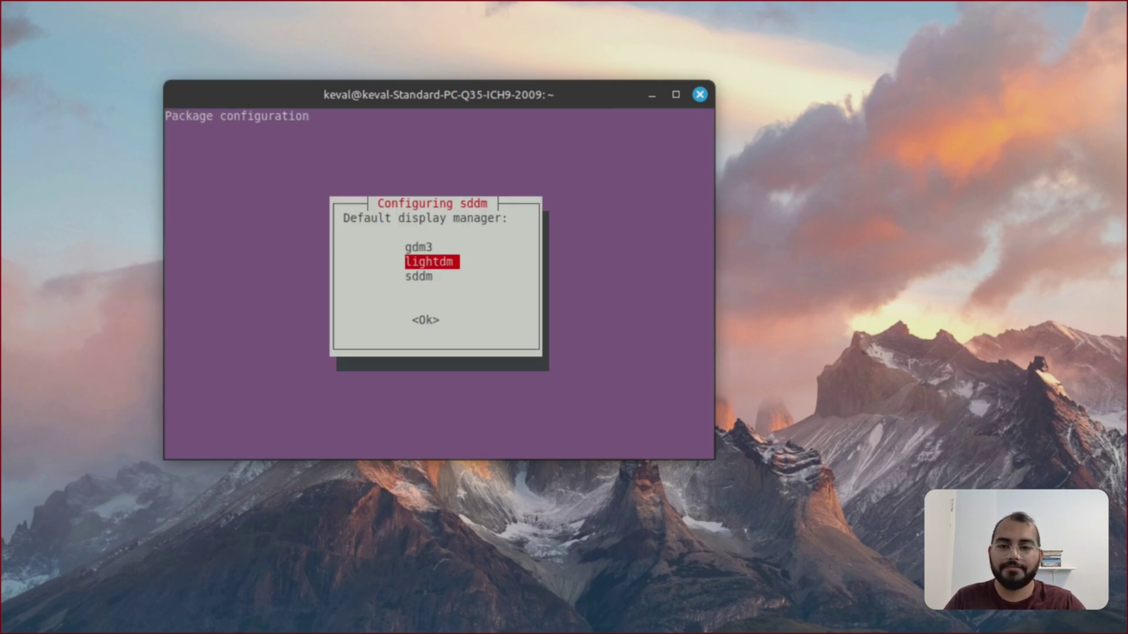
pyautogui.press('Return')
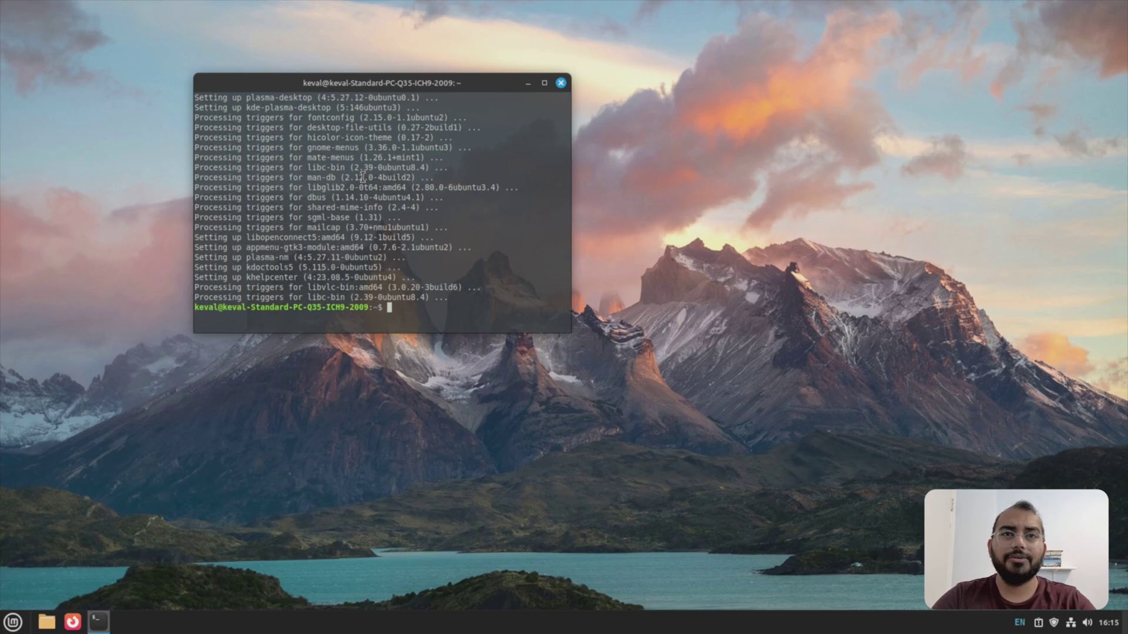
# Restart the computer from the Mint menu's power options.
pyautogui.click(13, 622)
pyautogui.click(30, 580)
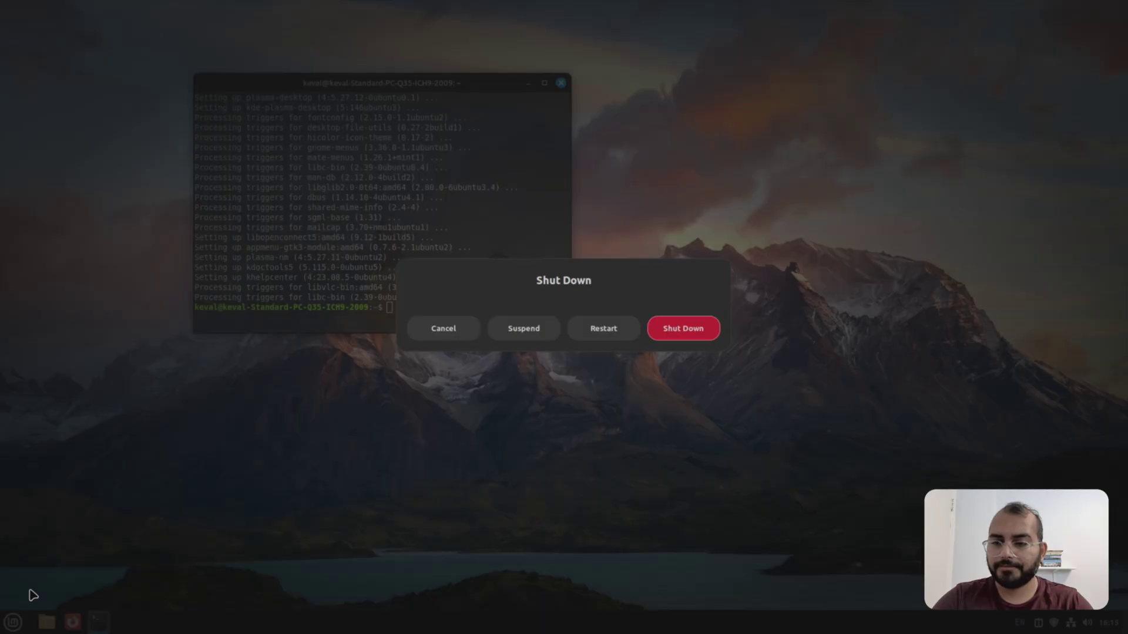
pyautogui.click(603, 330)
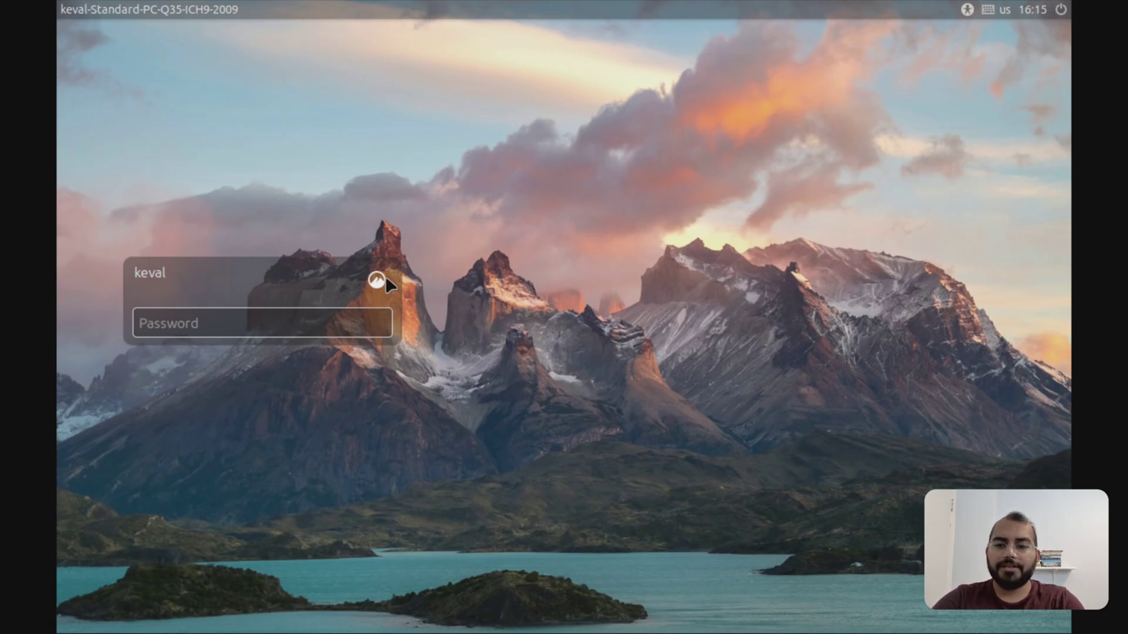
# At the login screen, select the Plasma (X11) session and enter the account password.
pyautogui.click(380, 279)
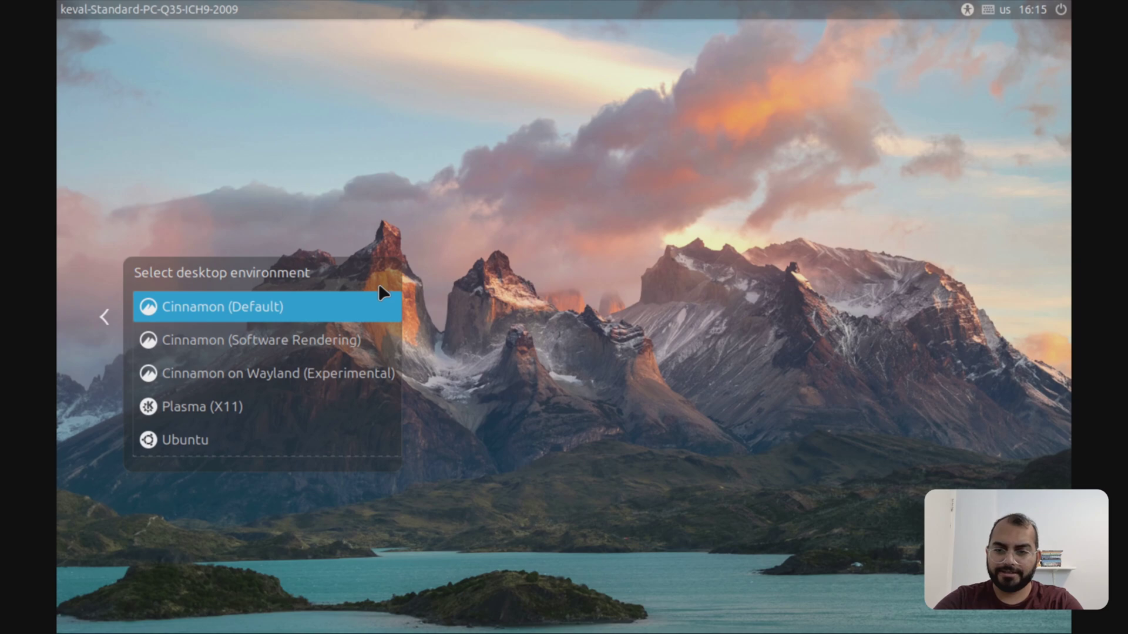
pyautogui.click(238, 409)
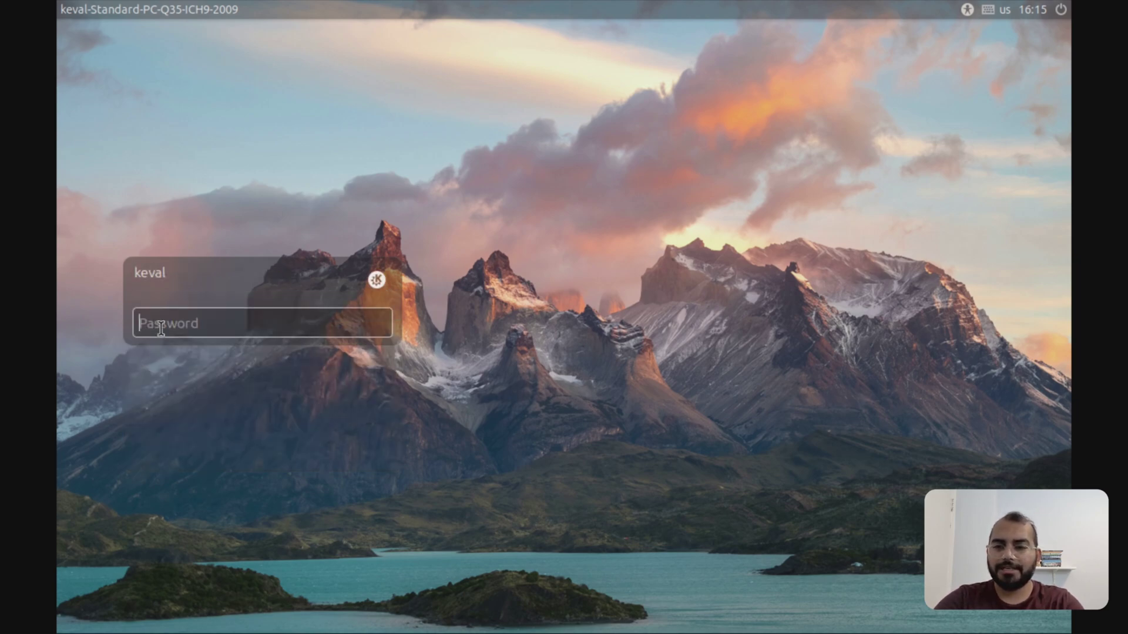
pyautogui.write('•')
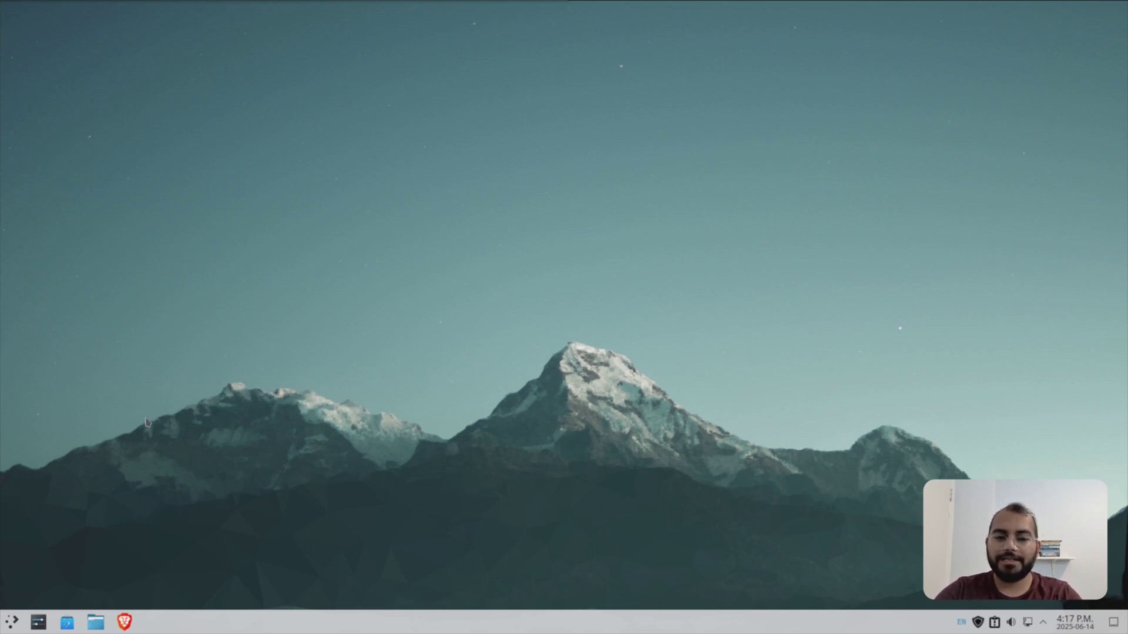
pyautogui.press('super')
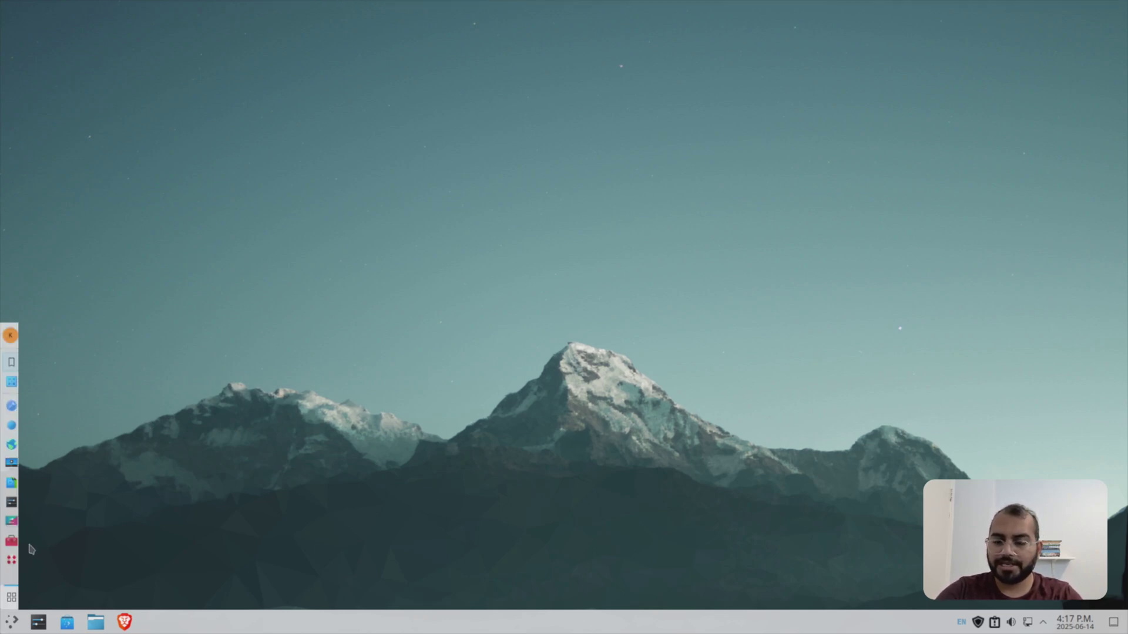
pyautogui.moveTo(113, 538)
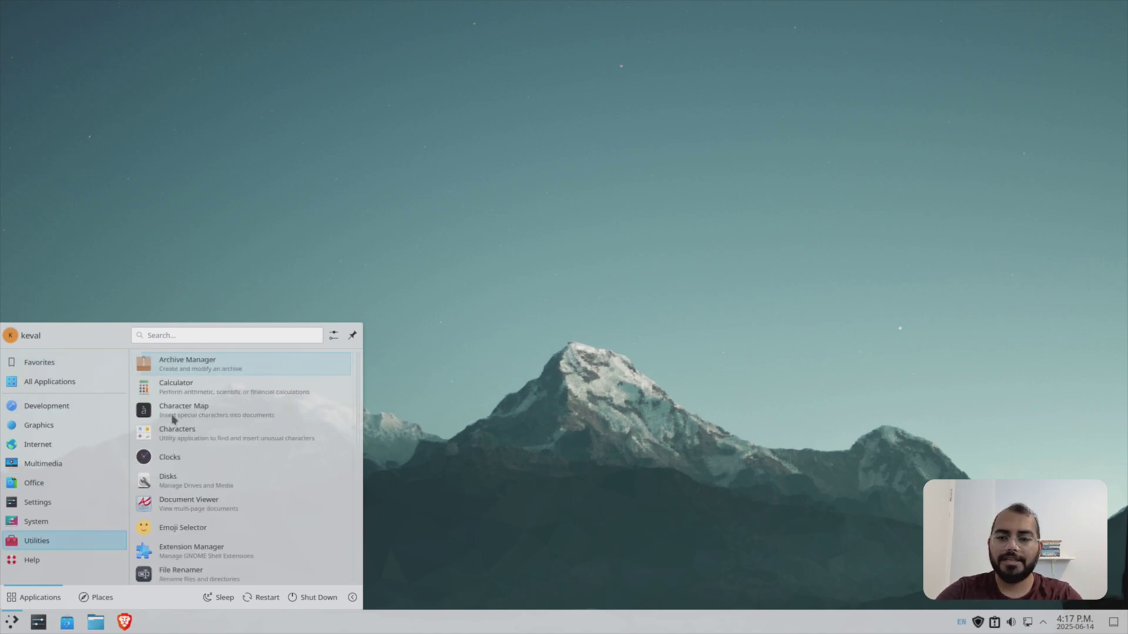
pyautogui.click(291, 261)
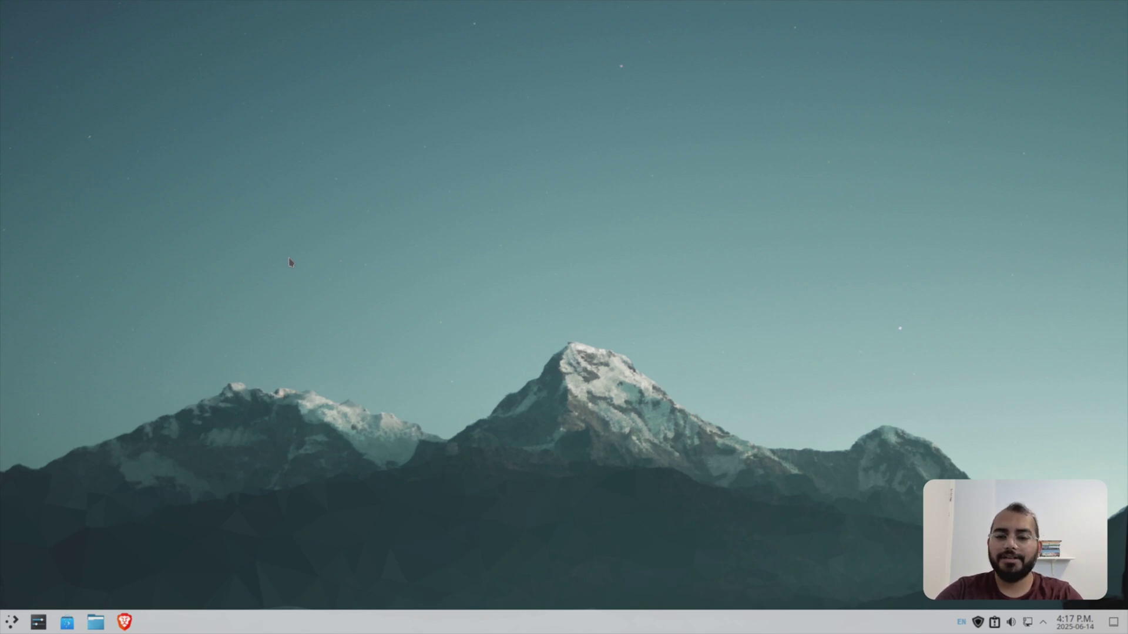
pyautogui.rightClick(255, 247)
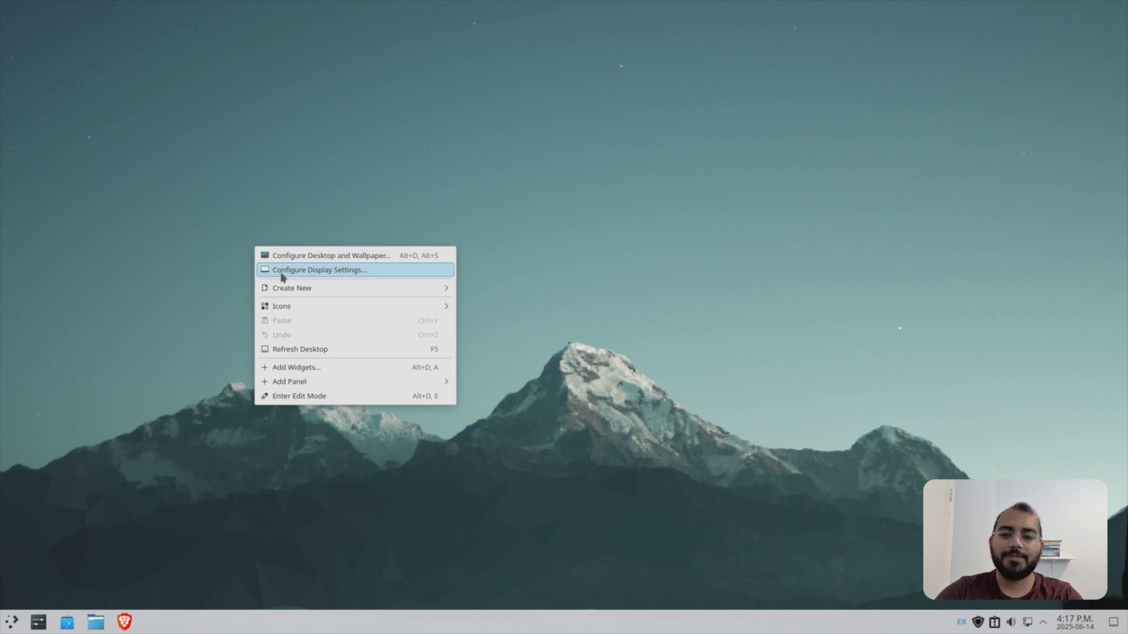
pyautogui.click(248, 220)
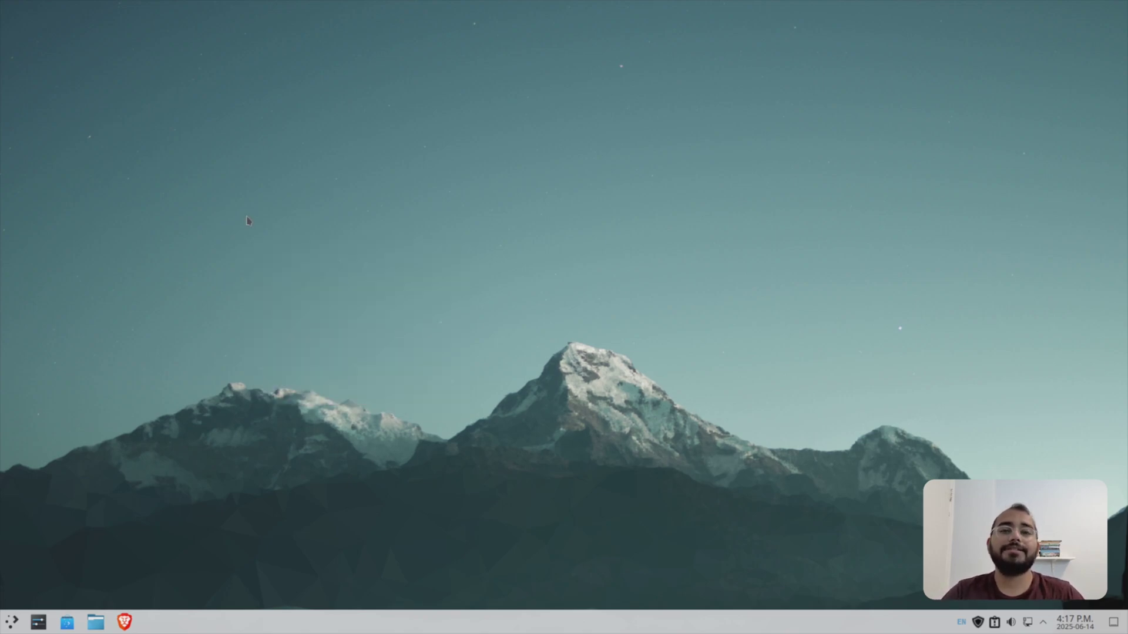